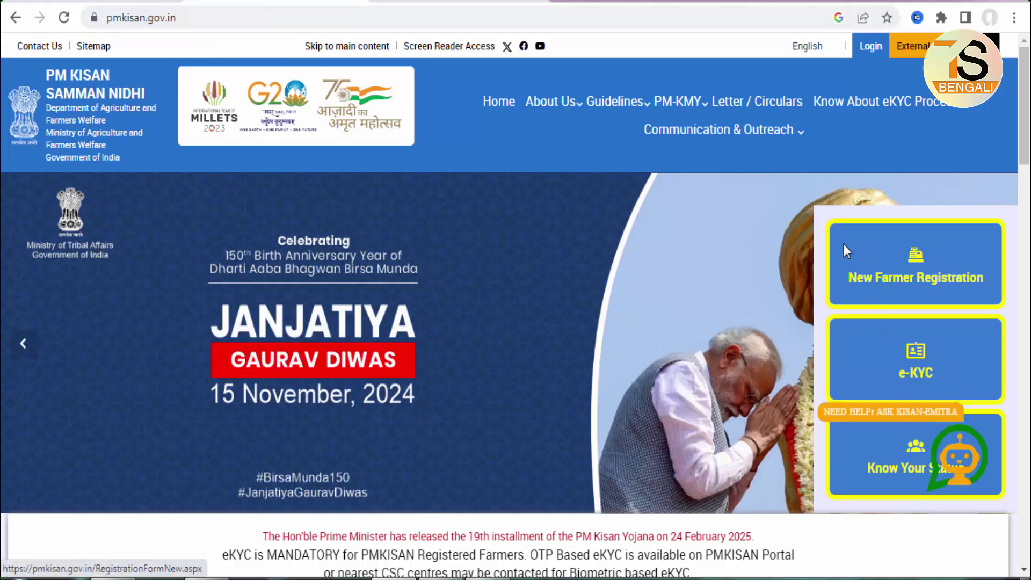
Step: Open the New Farmer Registration form on the PM Kisan portal
{"action": "left_click", "coordinate": [921, 279]}
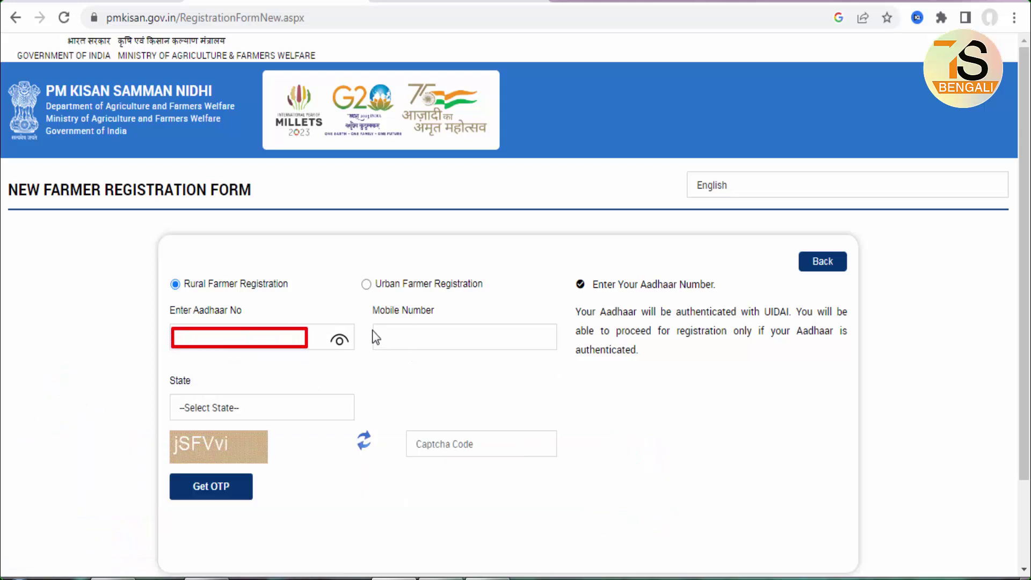
{"action": "left_click_drag", "start_coordinate": [373, 326], "coordinate": [517, 351]}
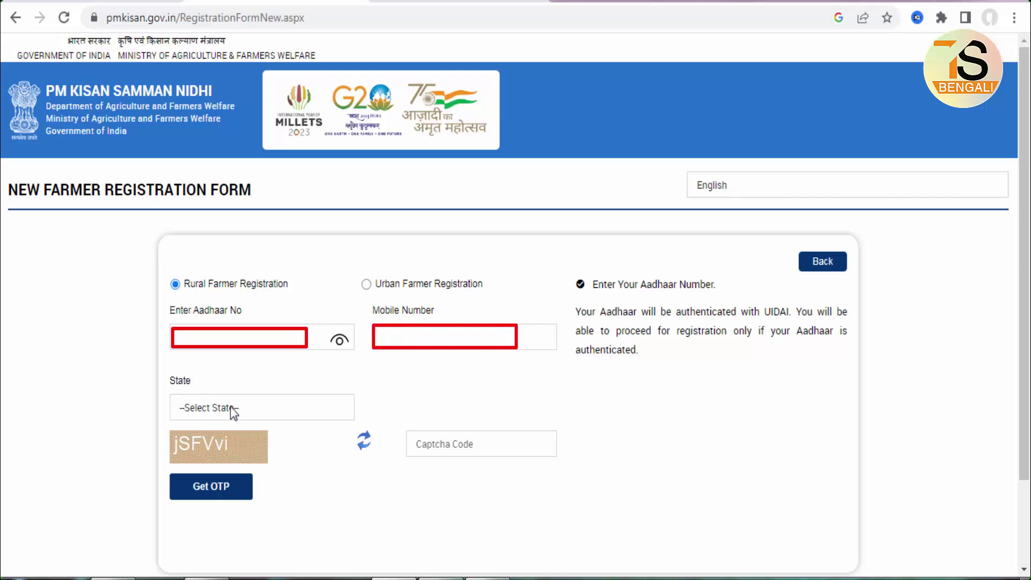
{"action": "mouse_move", "coordinate": [169, 395]}
{"action": "left_mouse_down"}
{"action": "mouse_move", "coordinate": [253, 419]}
{"action": "mouse_move", "coordinate": [329, 419]}
{"action": "left_mouse_up"}
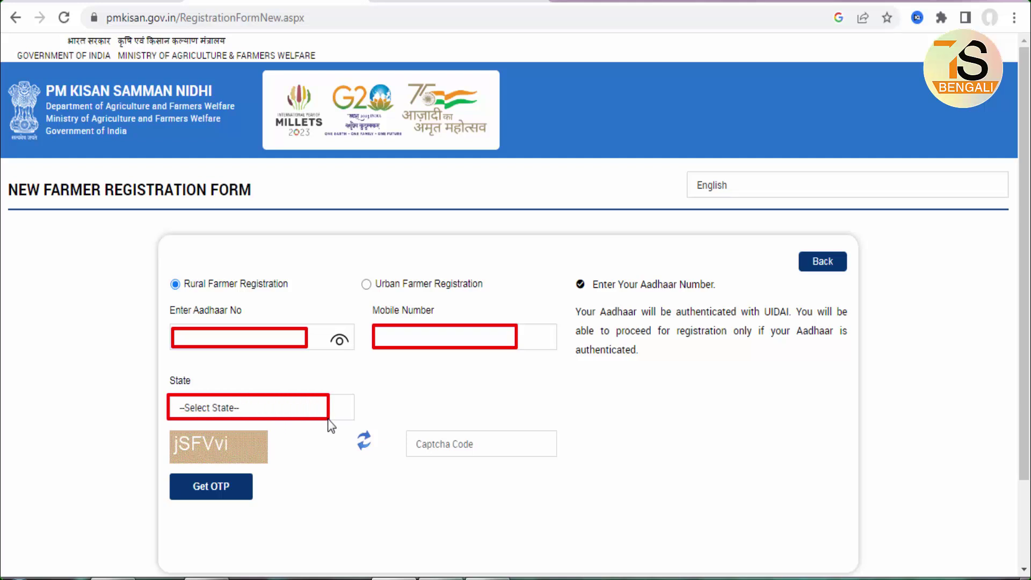
{"action": "left_click_drag", "start_coordinate": [406, 431], "coordinate": [519, 456]}
{"action": "left_click_drag", "start_coordinate": [229, 453], "coordinate": [280, 463]}
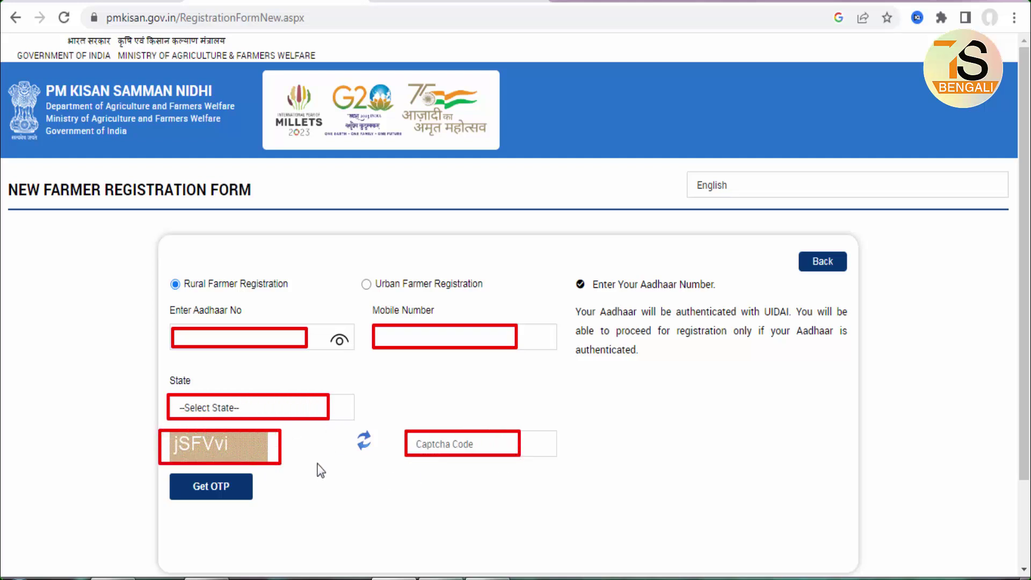
{"action": "left_click_drag", "start_coordinate": [177, 476], "coordinate": [244, 499]}
{"action": "key", "text": "Escape"}
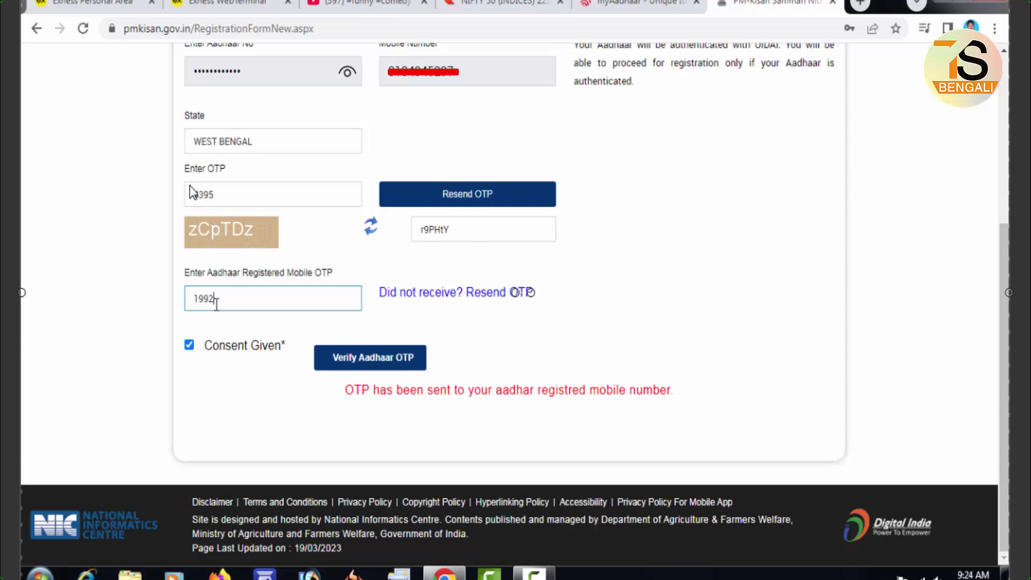
{"action": "left_click_drag", "start_coordinate": [198, 195], "coordinate": [246, 204]}
{"action": "left_click_drag", "start_coordinate": [182, 218], "coordinate": [278, 248]}
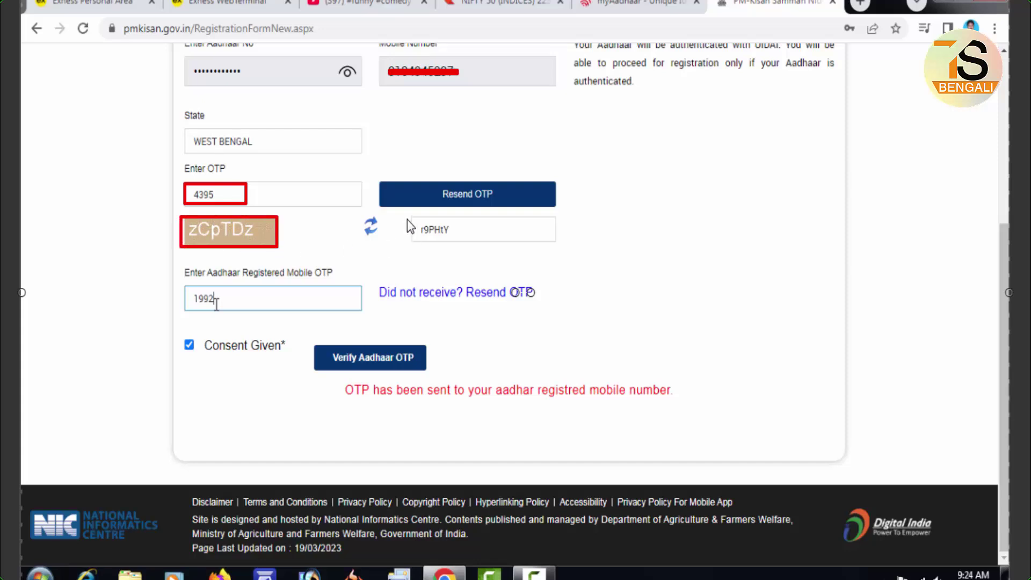
{"action": "left_click_drag", "start_coordinate": [407, 218], "coordinate": [471, 242]}
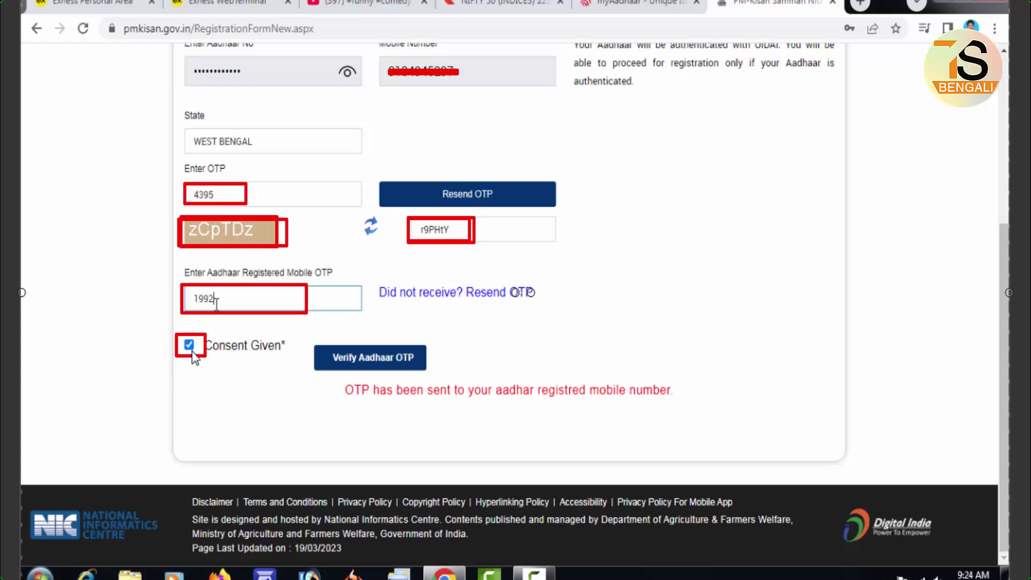
{"action": "left_click_drag", "start_coordinate": [324, 347], "coordinate": [431, 372]}
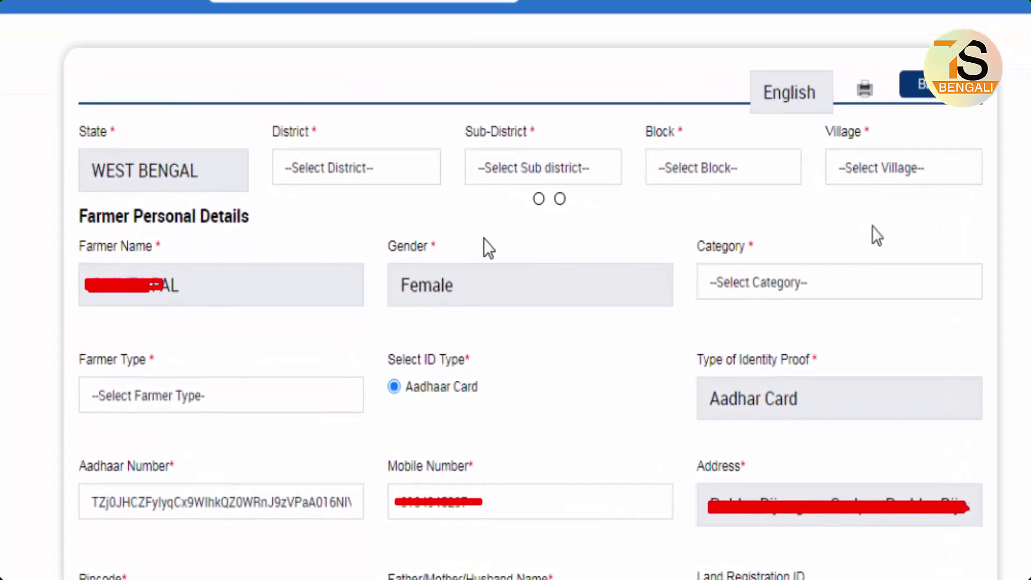
{"action": "mouse_move", "coordinate": [82, 153]}
{"action": "left_mouse_down"}
{"action": "mouse_move", "coordinate": [168, 190]}
{"action": "mouse_move", "coordinate": [210, 192]}
{"action": "left_mouse_up"}
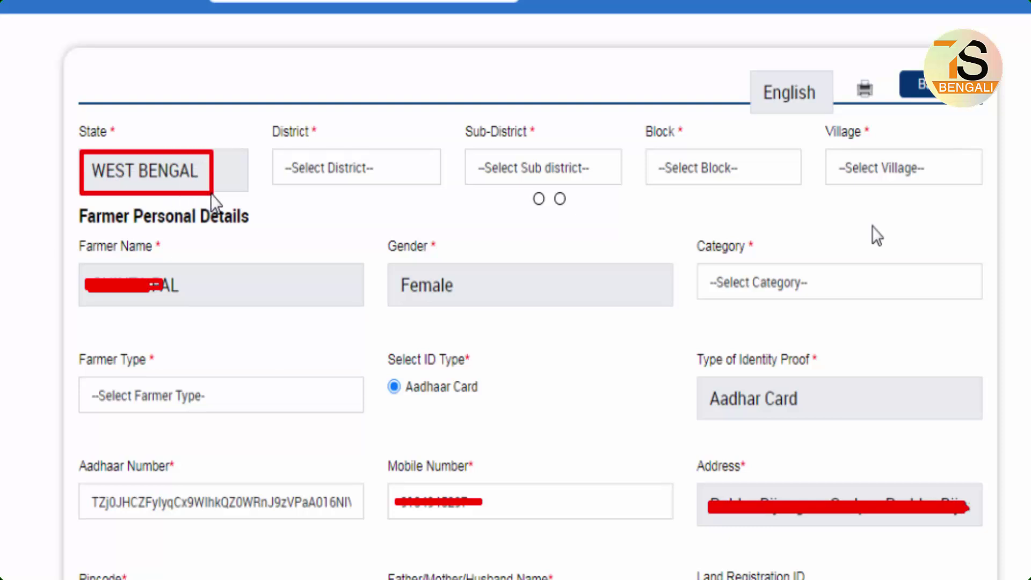
{"action": "left_click_drag", "start_coordinate": [268, 141], "coordinate": [376, 184]}
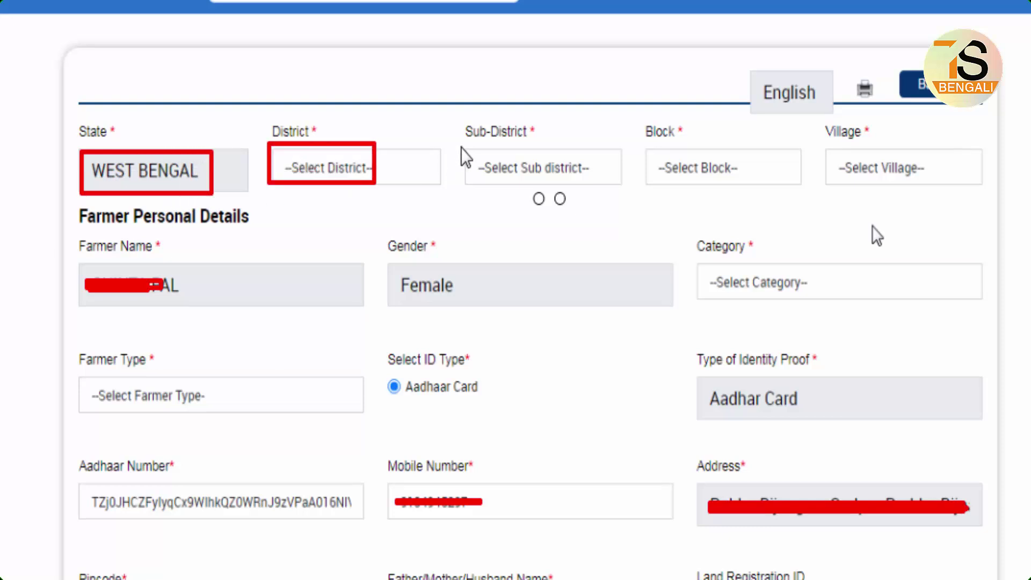
{"action": "left_click_drag", "start_coordinate": [459, 144], "coordinate": [581, 189]}
{"action": "left_click_drag", "start_coordinate": [649, 149], "coordinate": [747, 195]}
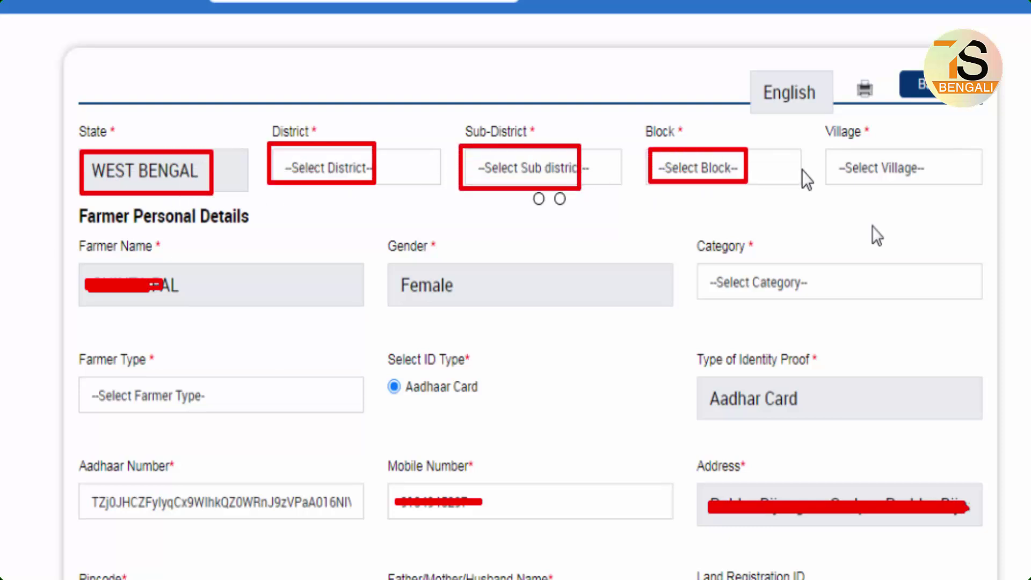
{"action": "left_click_drag", "start_coordinate": [833, 145], "coordinate": [924, 192]}
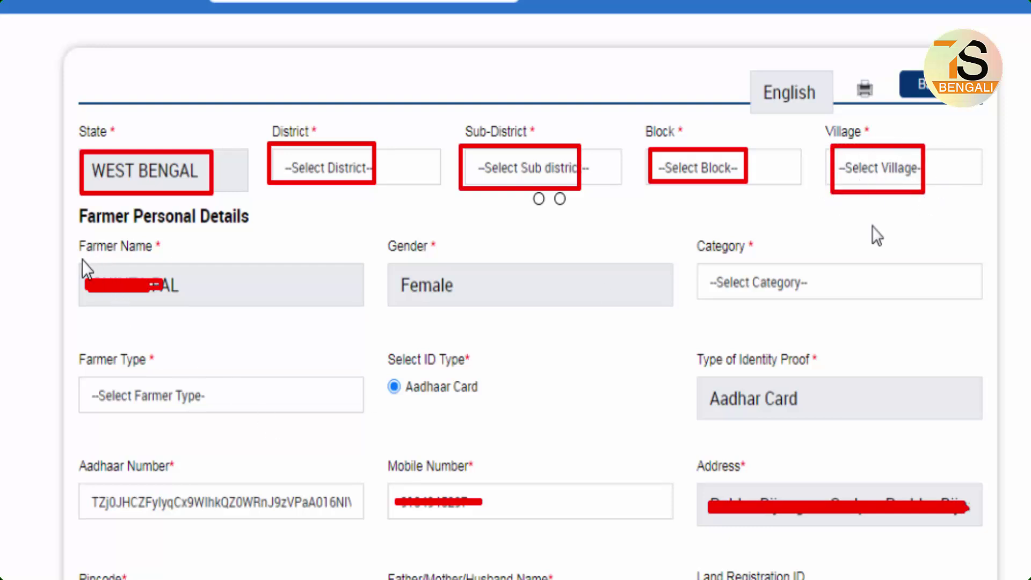
{"action": "mouse_move", "coordinate": [79, 263]}
{"action": "left_mouse_down"}
{"action": "mouse_move", "coordinate": [117, 284]}
{"action": "mouse_move", "coordinate": [296, 310]}
{"action": "left_mouse_up"}
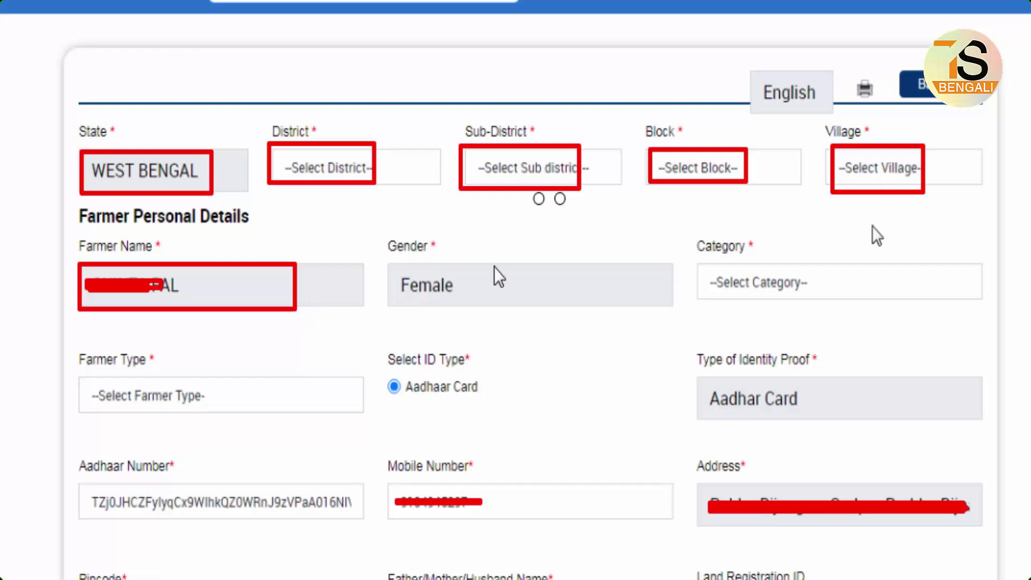
{"action": "left_click_drag", "start_coordinate": [388, 269], "coordinate": [469, 304]}
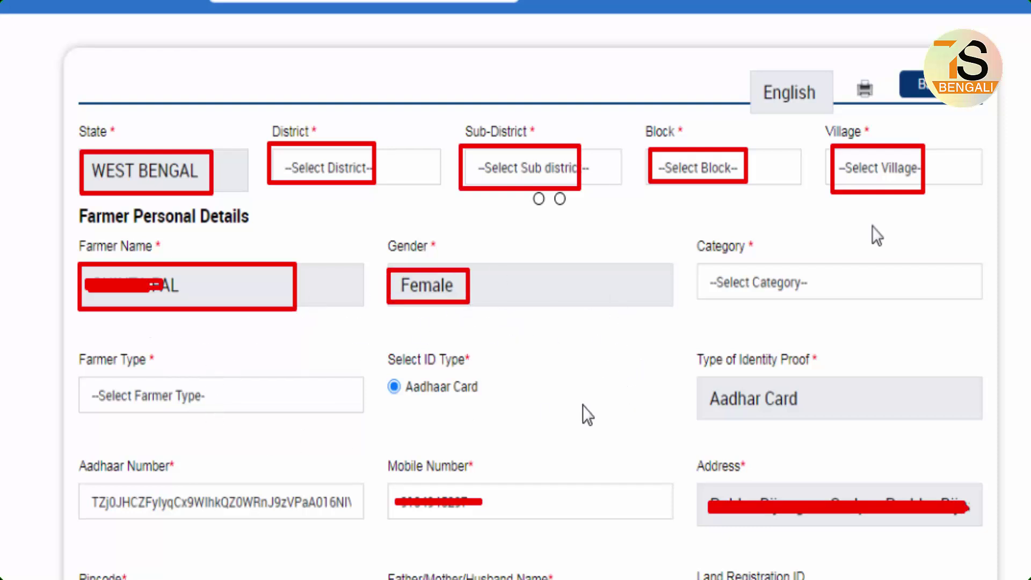
{"action": "left_click_drag", "start_coordinate": [392, 491], "coordinate": [509, 521]}
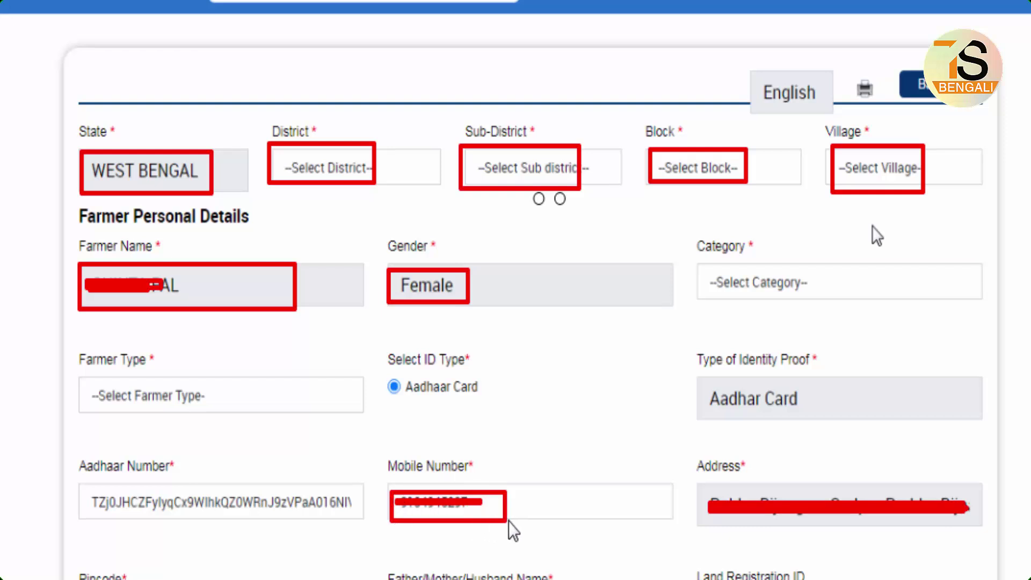
{"action": "left_click_drag", "start_coordinate": [698, 490], "coordinate": [1003, 526]}
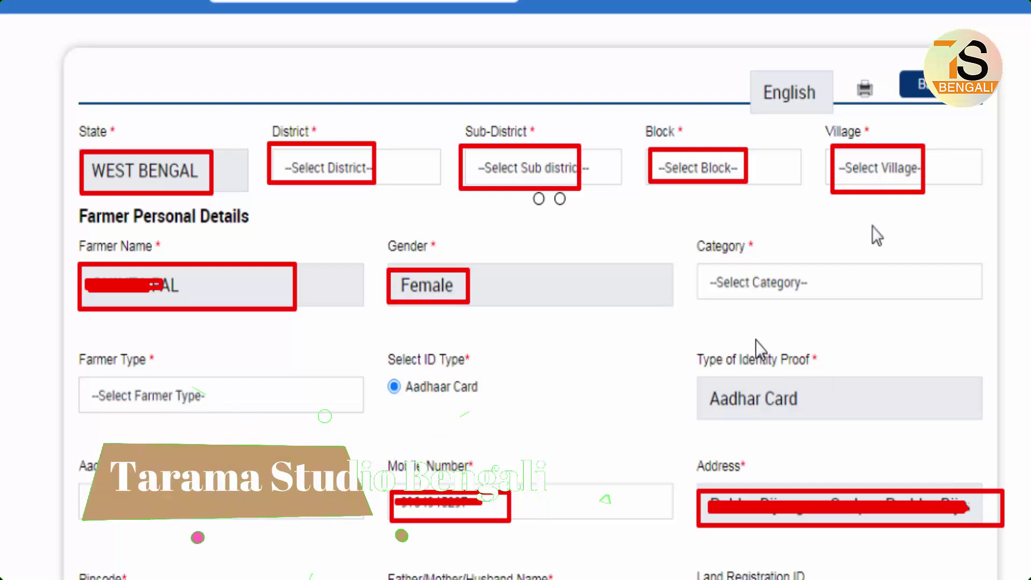
{"action": "mouse_move", "coordinate": [699, 261]}
{"action": "left_mouse_down"}
{"action": "mouse_move", "coordinate": [809, 302]}
{"action": "mouse_move", "coordinate": [857, 303]}
{"action": "left_mouse_up"}
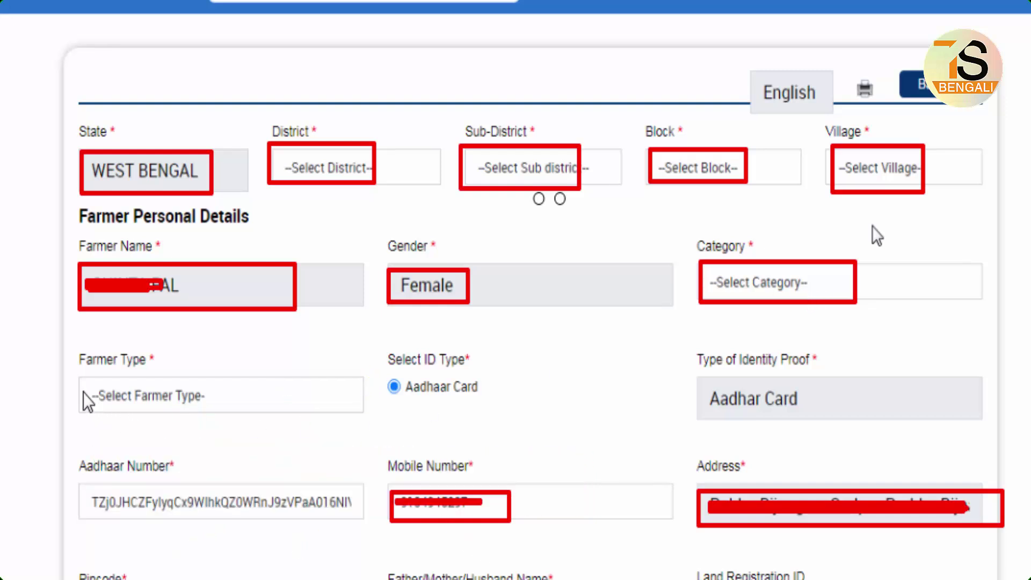
{"action": "left_click_drag", "start_coordinate": [82, 382], "coordinate": [264, 426]}
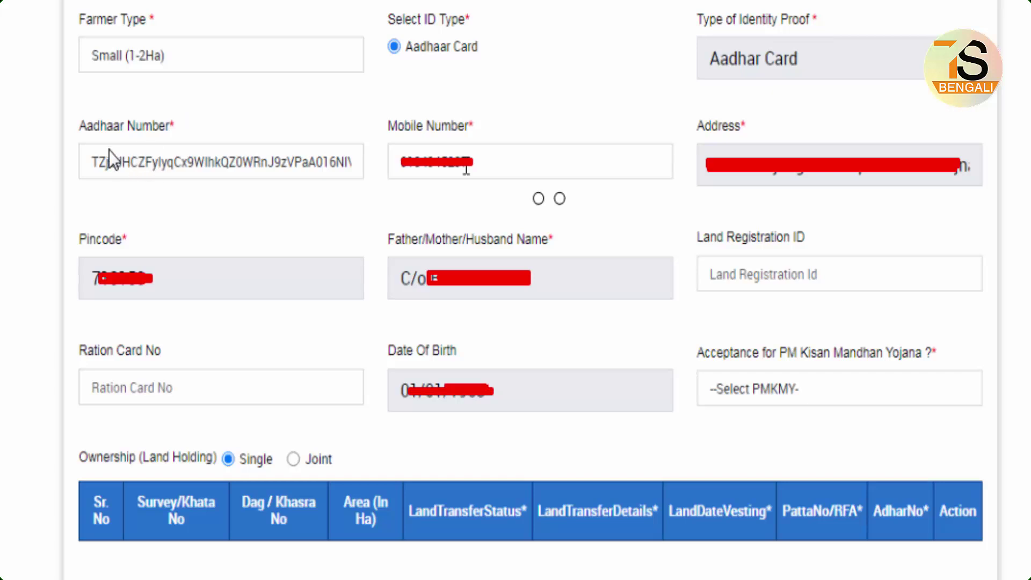
{"action": "mouse_move", "coordinate": [81, 145]}
{"action": "left_mouse_down"}
{"action": "mouse_move", "coordinate": [88, 175]}
{"action": "mouse_move", "coordinate": [403, 182]}
{"action": "mouse_move", "coordinate": [351, 178]}
{"action": "left_mouse_up"}
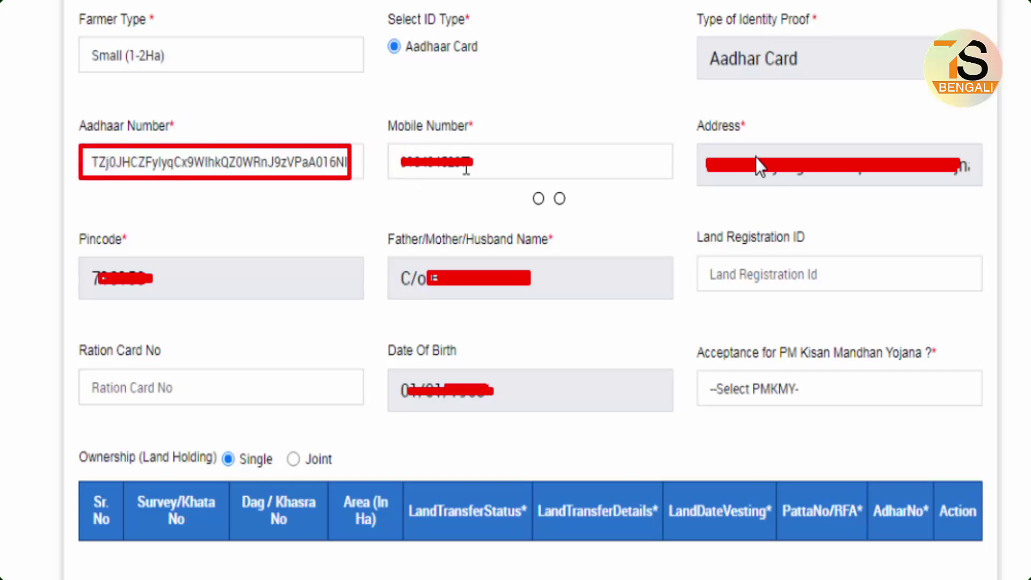
{"action": "left_click_drag", "start_coordinate": [384, 258], "coordinate": [583, 294]}
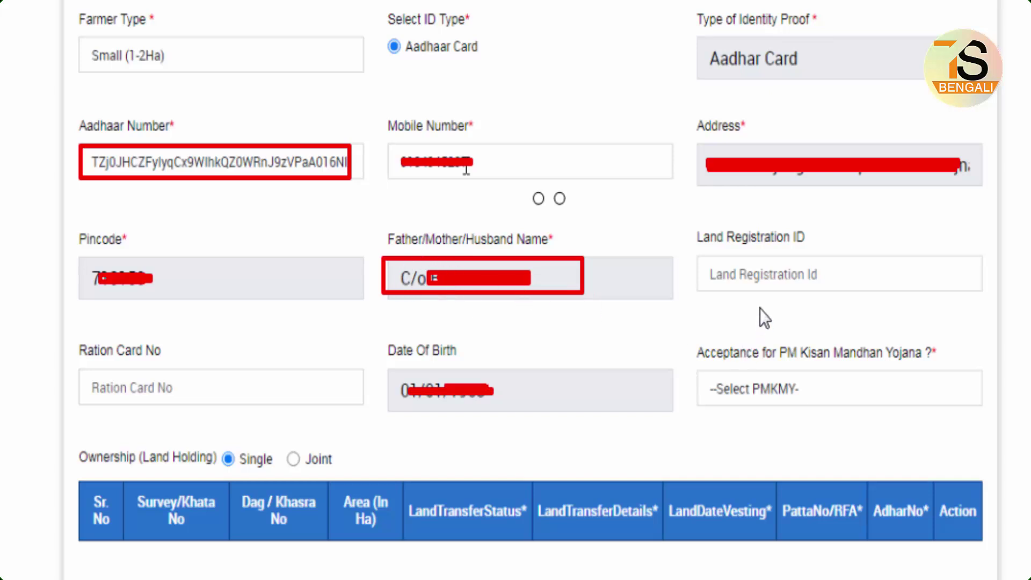
{"action": "mouse_move", "coordinate": [698, 260]}
{"action": "left_mouse_down"}
{"action": "mouse_move", "coordinate": [882, 313]}
{"action": "mouse_move", "coordinate": [898, 294]}
{"action": "left_mouse_up"}
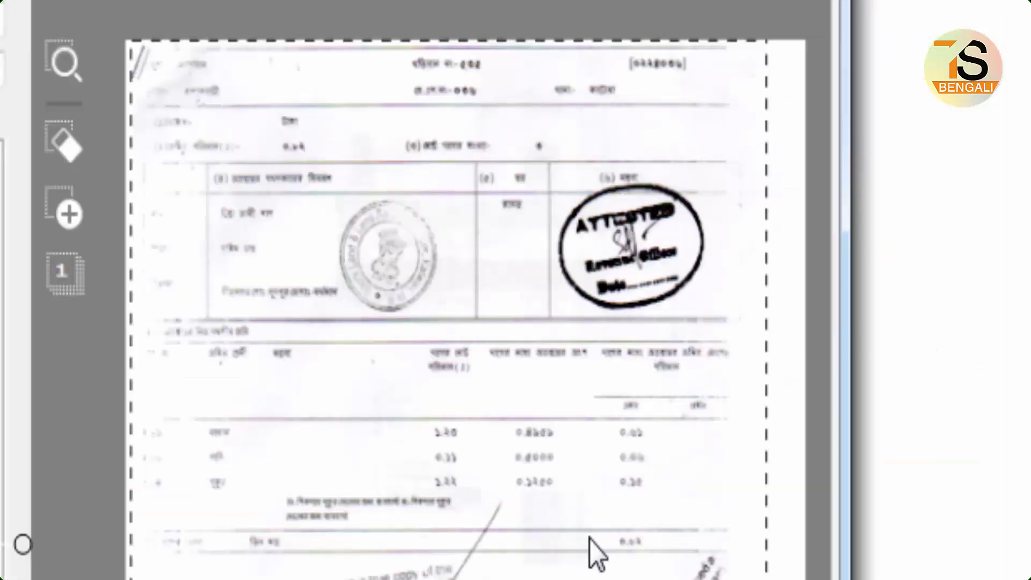
{"action": "mouse_move", "coordinate": [612, 44]}
{"action": "left_mouse_down"}
{"action": "mouse_move", "coordinate": [634, 72]}
{"action": "mouse_move", "coordinate": [713, 84]}
{"action": "left_mouse_up"}
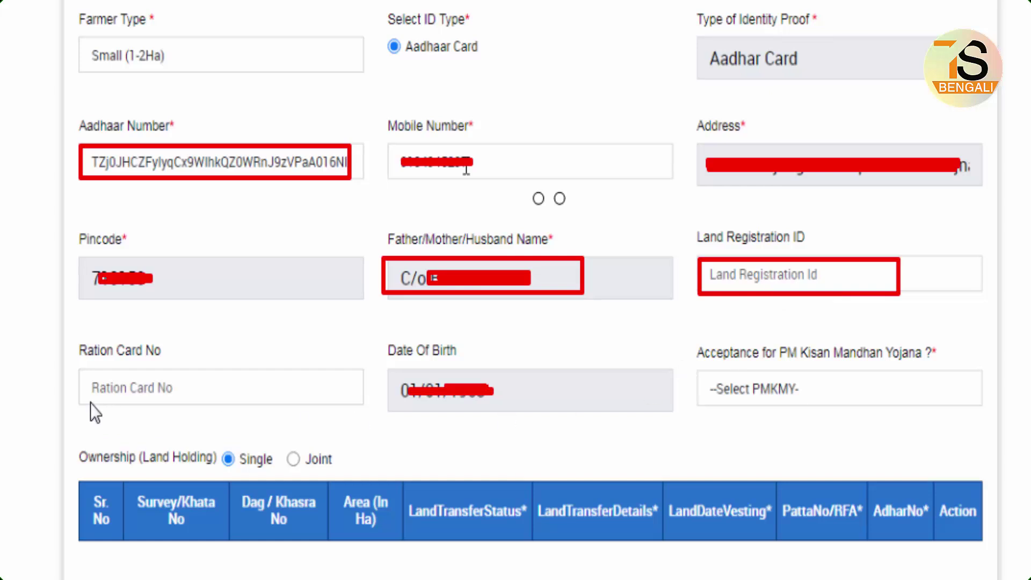
{"action": "mouse_move", "coordinate": [84, 378]}
{"action": "left_mouse_down"}
{"action": "mouse_move", "coordinate": [172, 399]}
{"action": "mouse_move", "coordinate": [256, 398]}
{"action": "left_mouse_up"}
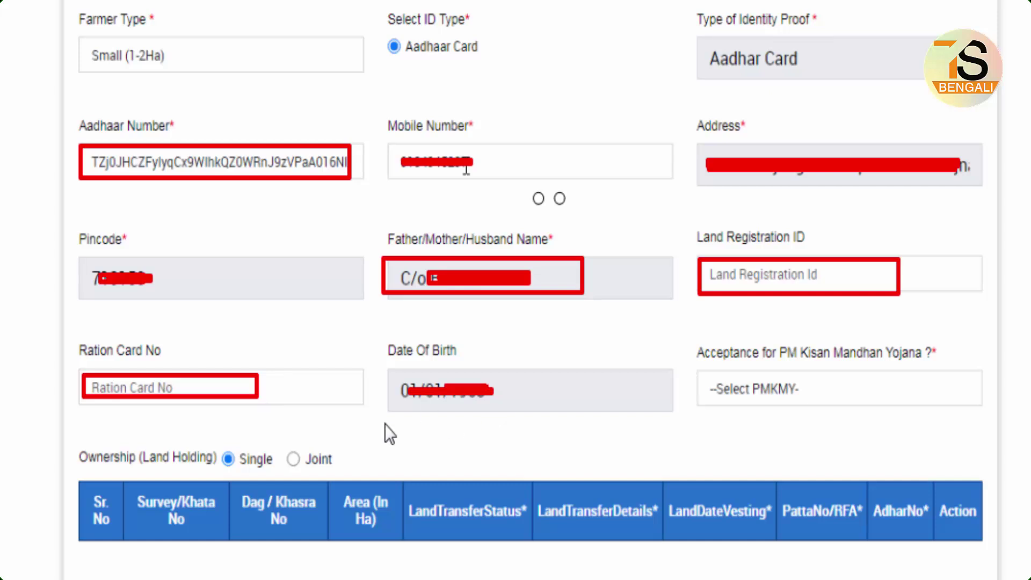
{"action": "mouse_move", "coordinate": [387, 372]}
{"action": "left_mouse_down"}
{"action": "mouse_move", "coordinate": [434, 400]}
{"action": "mouse_move", "coordinate": [517, 408]}
{"action": "left_mouse_up"}
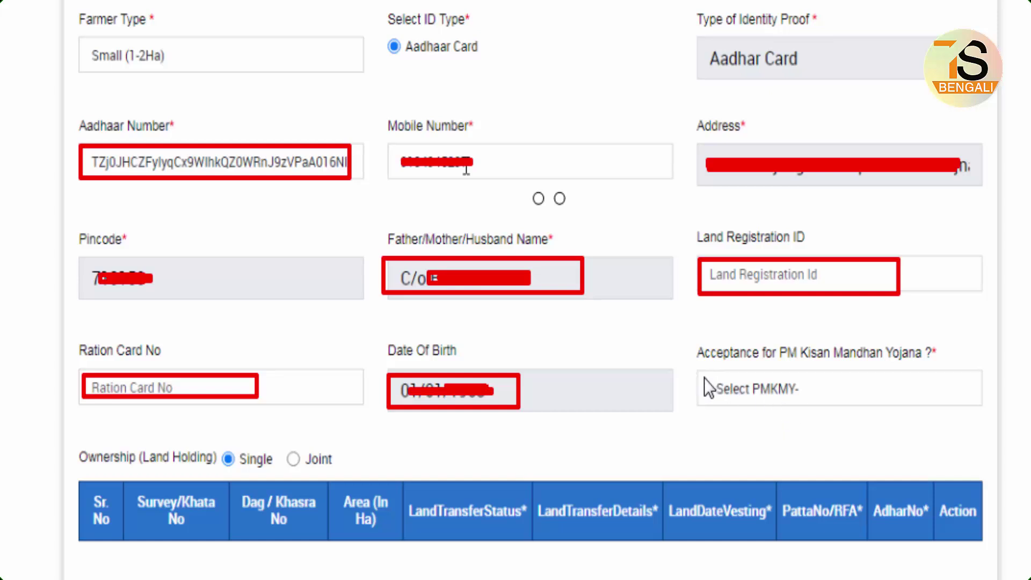
{"action": "mouse_move", "coordinate": [704, 379]}
{"action": "left_mouse_down"}
{"action": "mouse_move", "coordinate": [864, 410]}
{"action": "mouse_move", "coordinate": [882, 404]}
{"action": "left_mouse_up"}
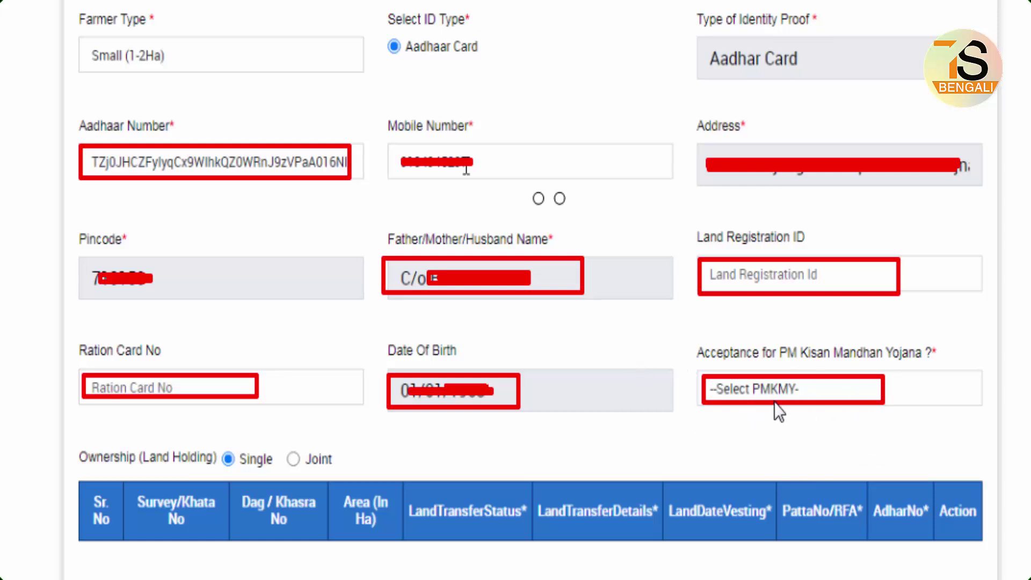
{"action": "left_click_drag", "start_coordinate": [800, 363], "coordinate": [918, 364]}
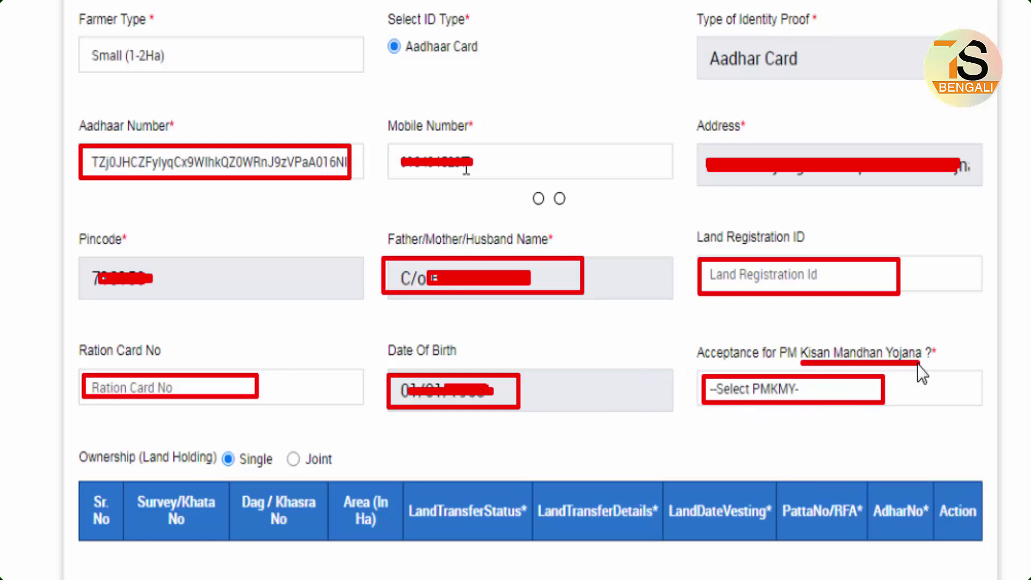
{"action": "left_click_drag", "start_coordinate": [795, 367], "coordinate": [930, 367]}
{"action": "mouse_move", "coordinate": [76, 450]}
{"action": "left_mouse_down"}
{"action": "mouse_move", "coordinate": [96, 470]}
{"action": "mouse_move", "coordinate": [357, 480]}
{"action": "left_mouse_up"}
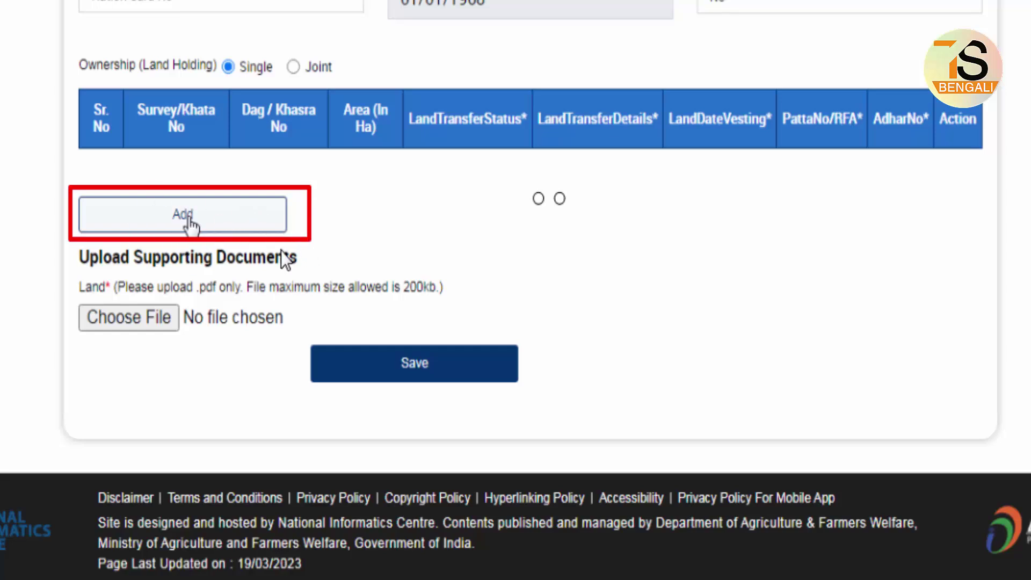
Step: Open the entry form for adding a land detail to the single-ownership land holding
{"action": "left_click", "coordinate": [189, 219]}
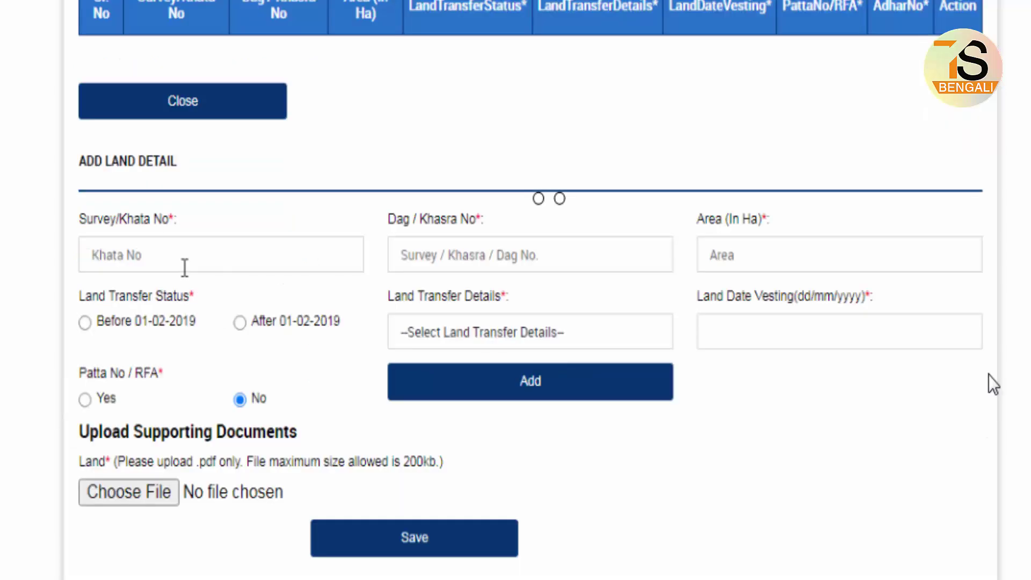
{"action": "mouse_move", "coordinate": [64, 142]}
{"action": "left_mouse_down"}
{"action": "mouse_move", "coordinate": [102, 195]}
{"action": "mouse_move", "coordinate": [684, 275]}
{"action": "mouse_move", "coordinate": [899, 418]}
{"action": "mouse_move", "coordinate": [938, 460]}
{"action": "mouse_move", "coordinate": [965, 421]}
{"action": "left_mouse_up"}
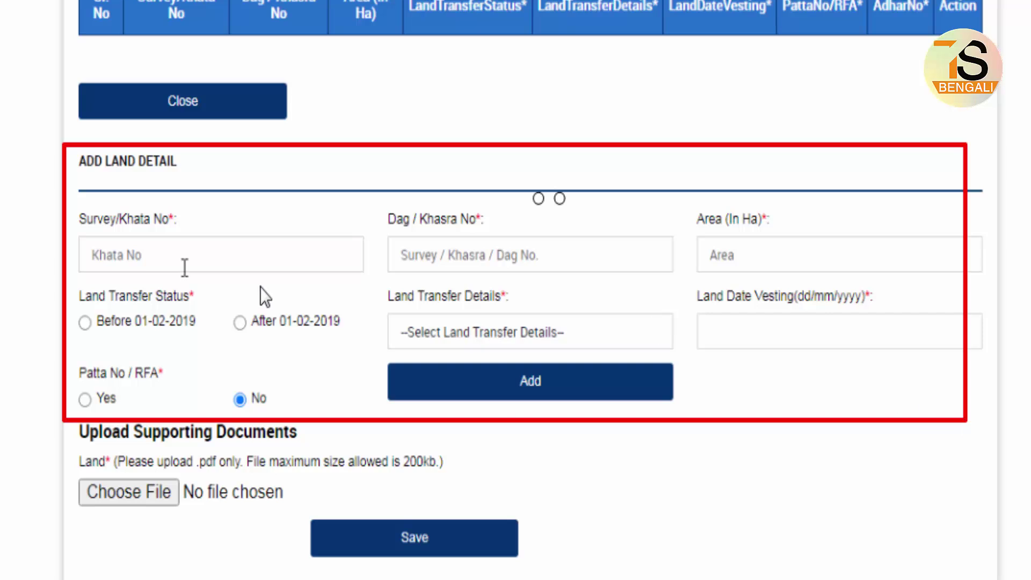
{"action": "mouse_move", "coordinate": [84, 242]}
{"action": "left_mouse_down"}
{"action": "mouse_move", "coordinate": [133, 268]}
{"action": "mouse_move", "coordinate": [227, 275]}
{"action": "left_mouse_up"}
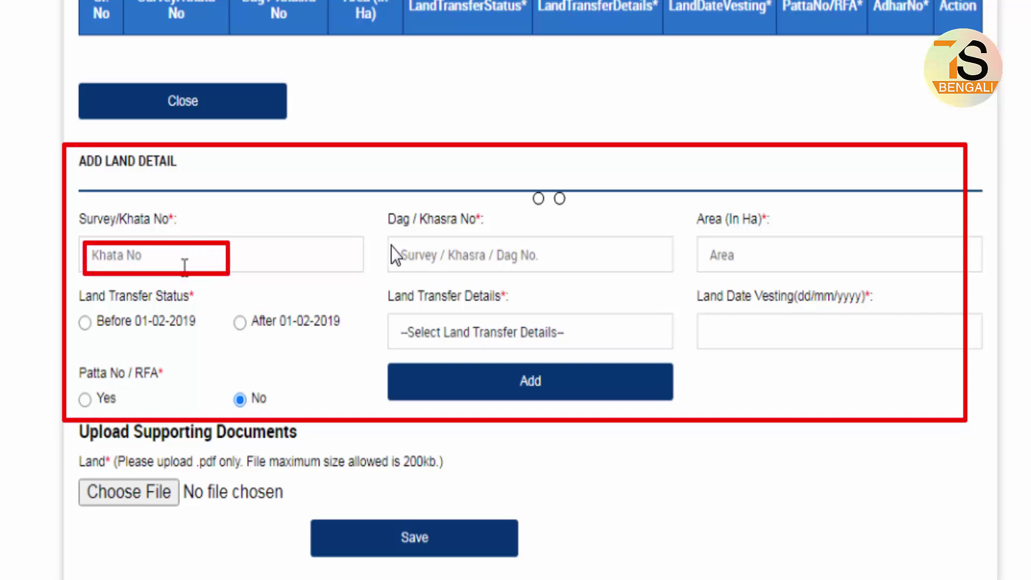
{"action": "mouse_move", "coordinate": [391, 246]}
{"action": "left_mouse_down"}
{"action": "mouse_move", "coordinate": [472, 270]}
{"action": "mouse_move", "coordinate": [555, 279]}
{"action": "mouse_move", "coordinate": [573, 269]}
{"action": "left_mouse_up"}
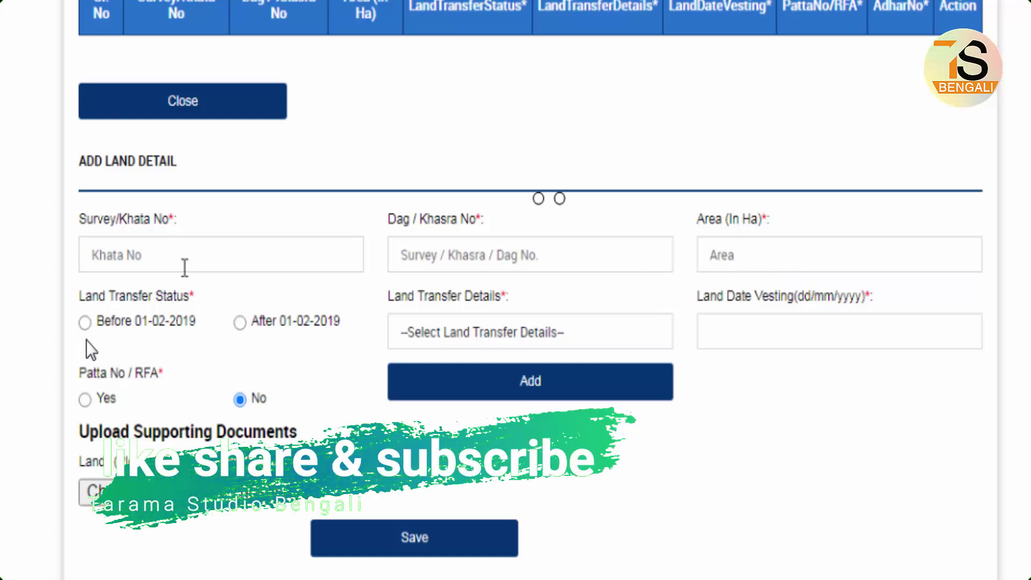
{"action": "left_click_drag", "start_coordinate": [86, 340], "coordinate": [209, 341]}
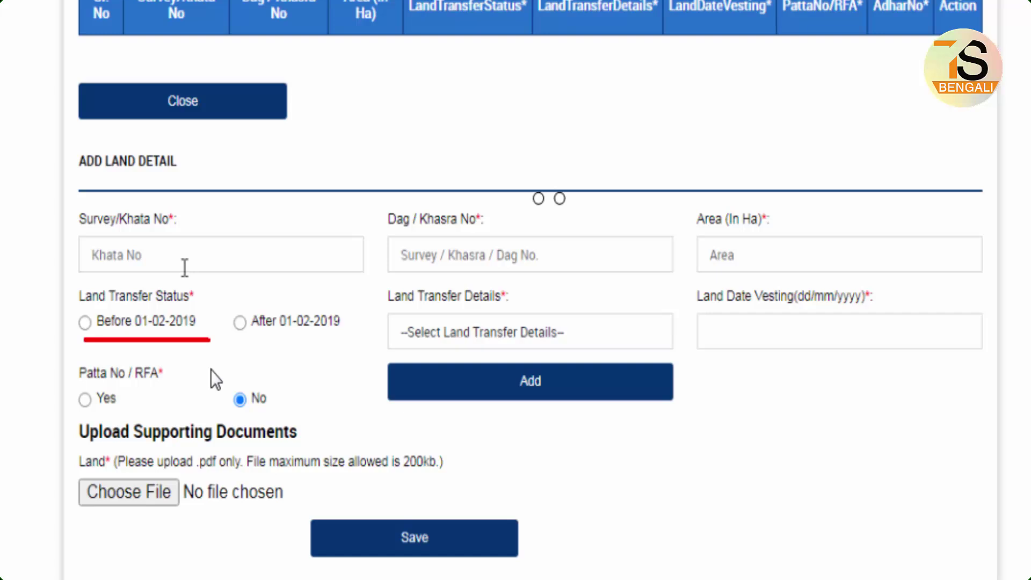
{"action": "left_click_drag", "start_coordinate": [245, 338], "coordinate": [342, 335]}
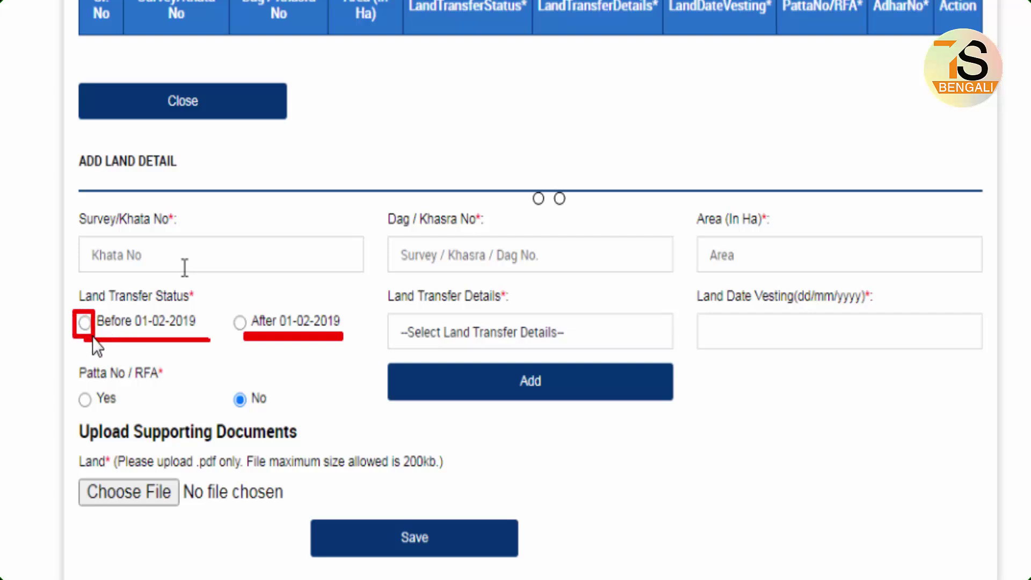
{"action": "key", "text": "Escape"}
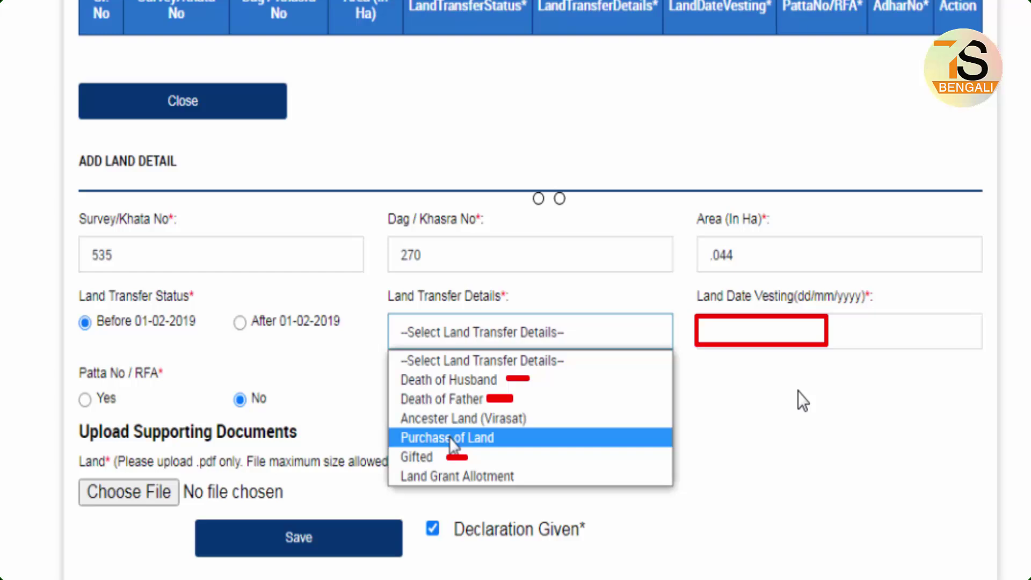
Step: Set the land transfer details of the new land record to Purchase of Land
{"action": "left_click", "coordinate": [450, 439]}
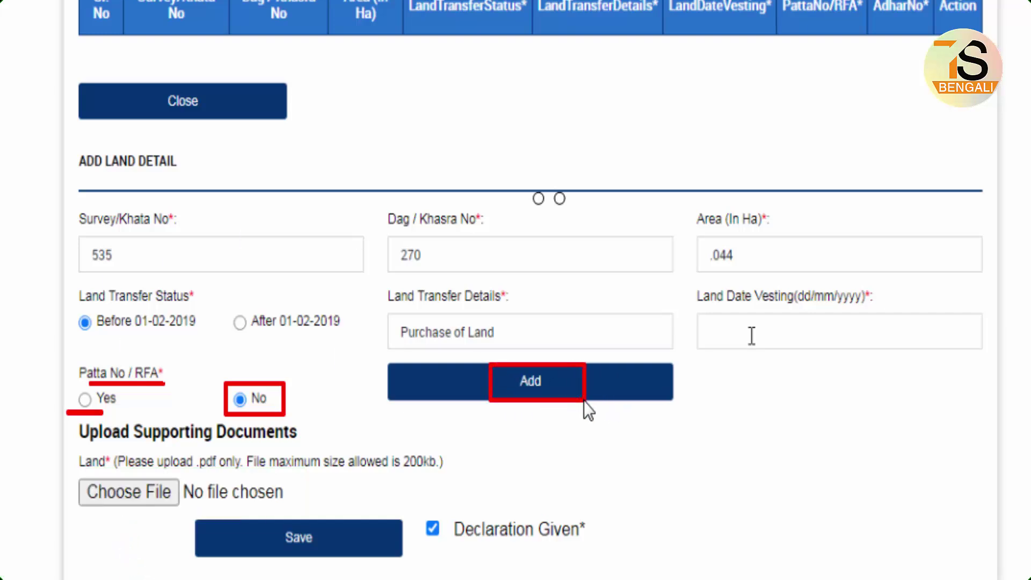
Step: Set the land vesting date to 07/12/2016 and add the completed land record to the holding
{"action": "left_click", "coordinate": [554, 396]}
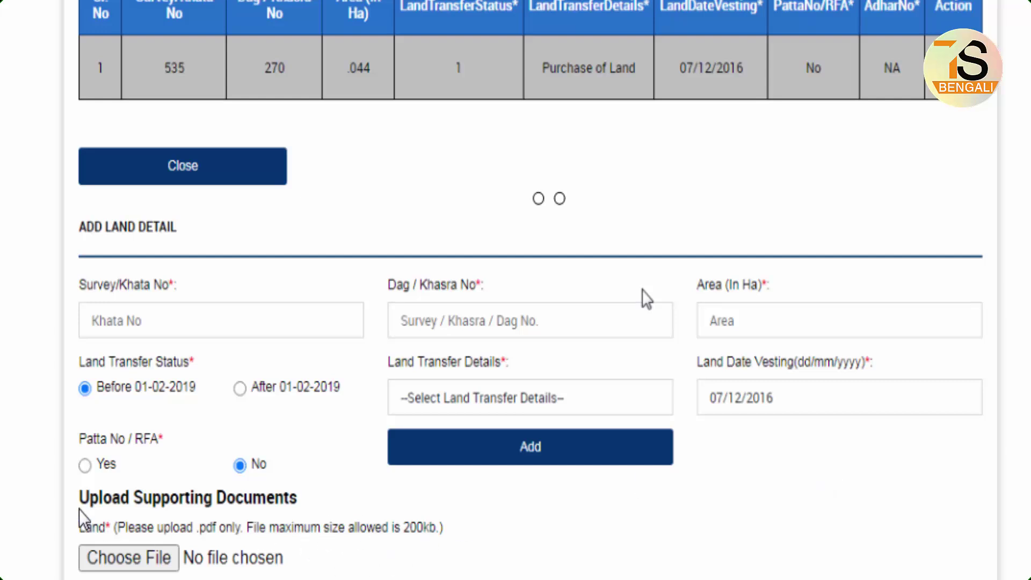
Step: Attach the land document PDF as the supporting document and save the farmer registration with the declaration given
{"action": "left_click_drag", "start_coordinate": [80, 512], "coordinate": [311, 512]}
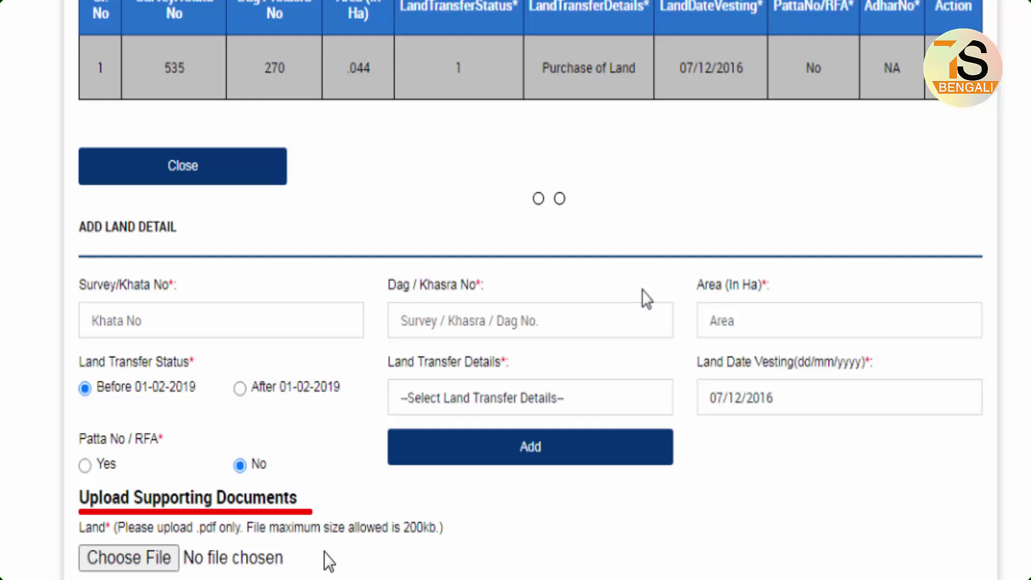
{"action": "left_click_drag", "start_coordinate": [378, 548], "coordinate": [450, 548]}
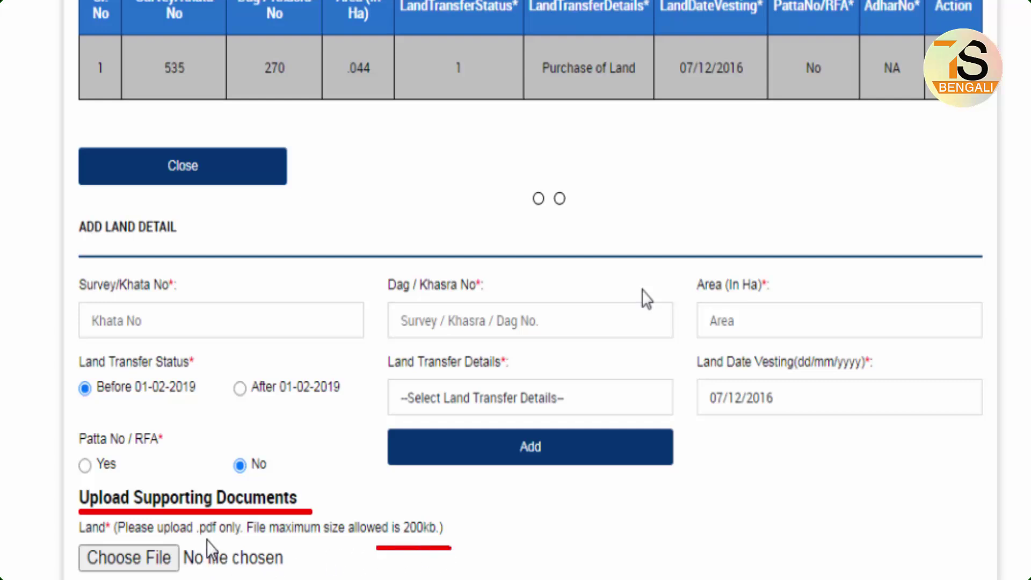
{"action": "left_click_drag", "start_coordinate": [204, 540], "coordinate": [245, 540]}
{"action": "mouse_move", "coordinate": [74, 546]}
{"action": "left_mouse_down"}
{"action": "mouse_move", "coordinate": [110, 571]}
{"action": "mouse_move", "coordinate": [183, 576]}
{"action": "left_mouse_up"}
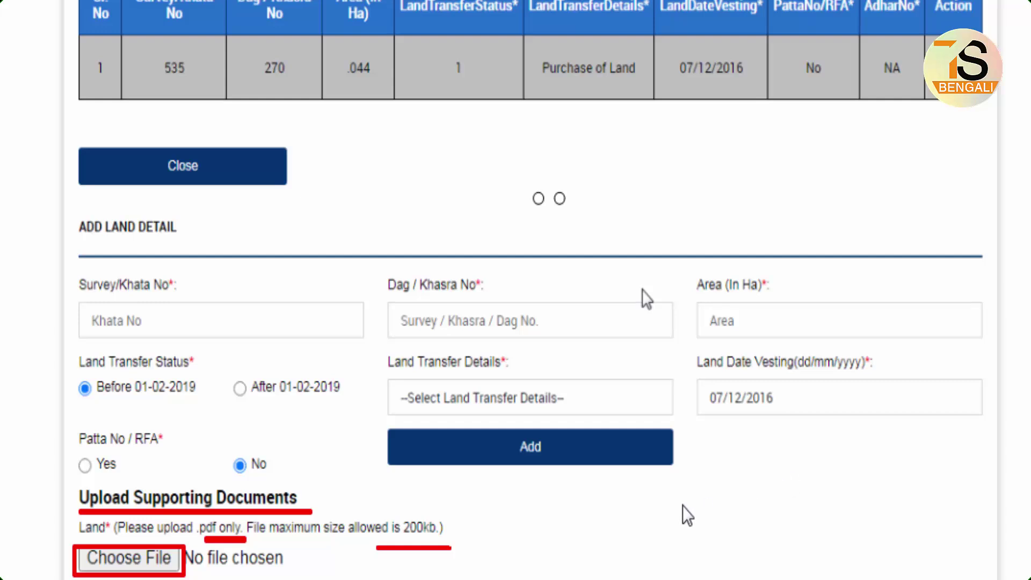
{"action": "key", "text": "e"}
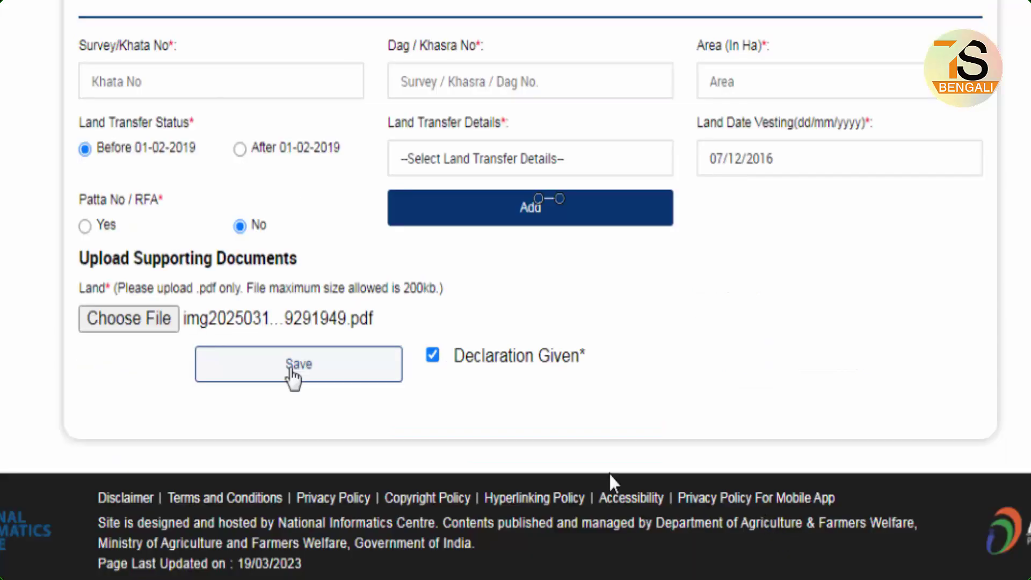
{"action": "left_click_drag", "start_coordinate": [204, 347], "coordinate": [376, 394]}
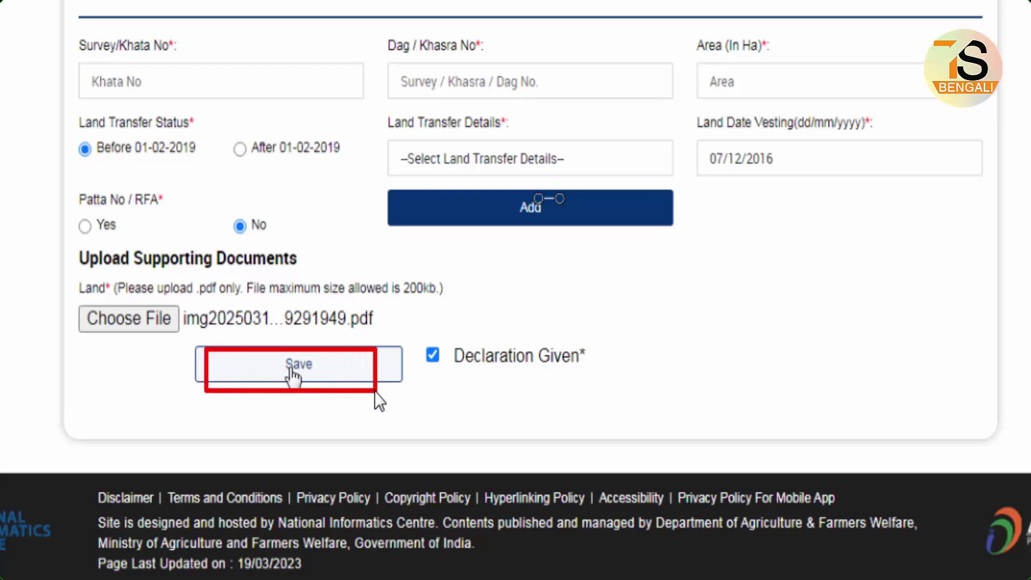
{"action": "key", "text": "e"}
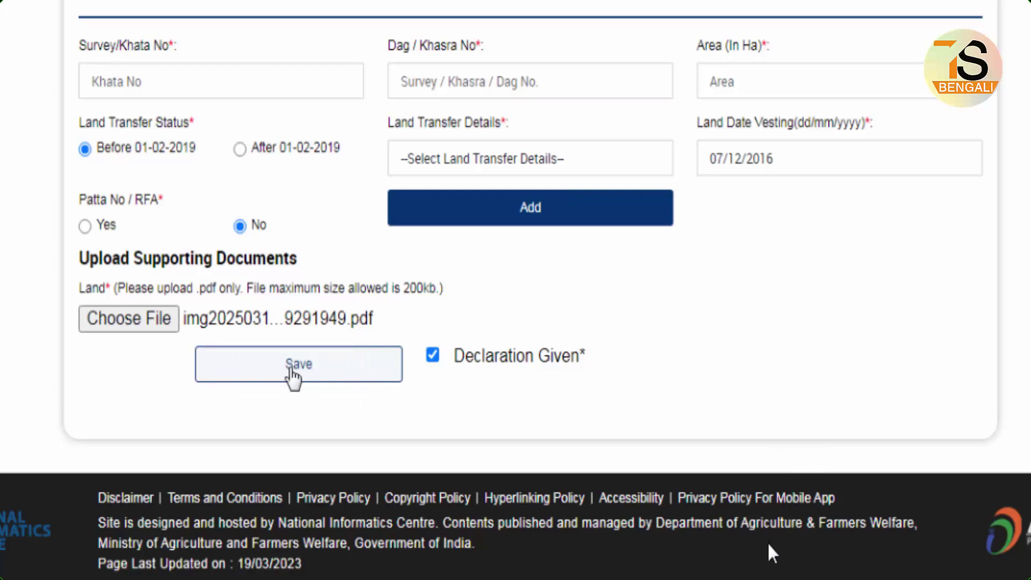
{"action": "left_click", "coordinate": [293, 365]}
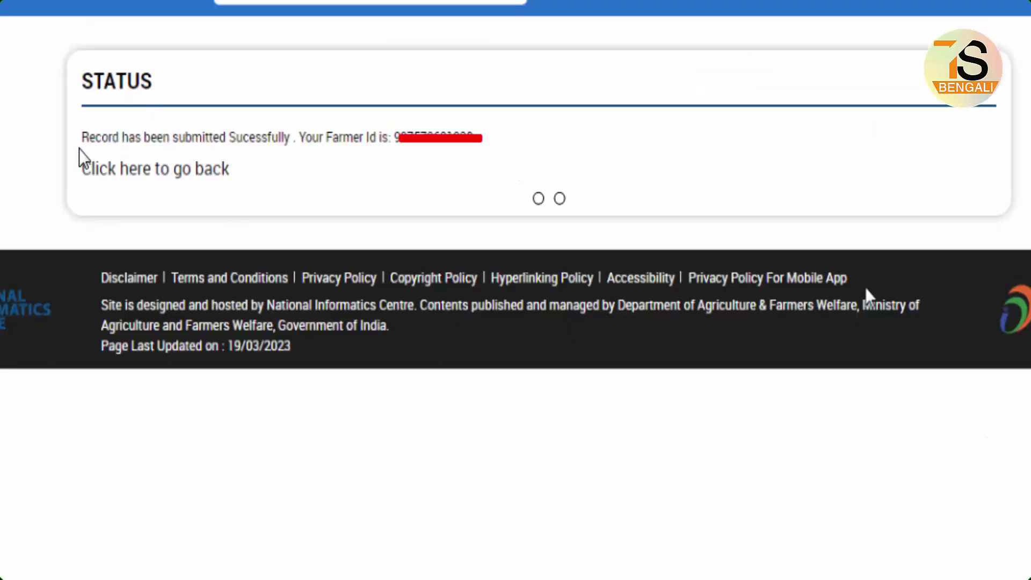
{"action": "left_click_drag", "start_coordinate": [89, 150], "coordinate": [398, 152]}
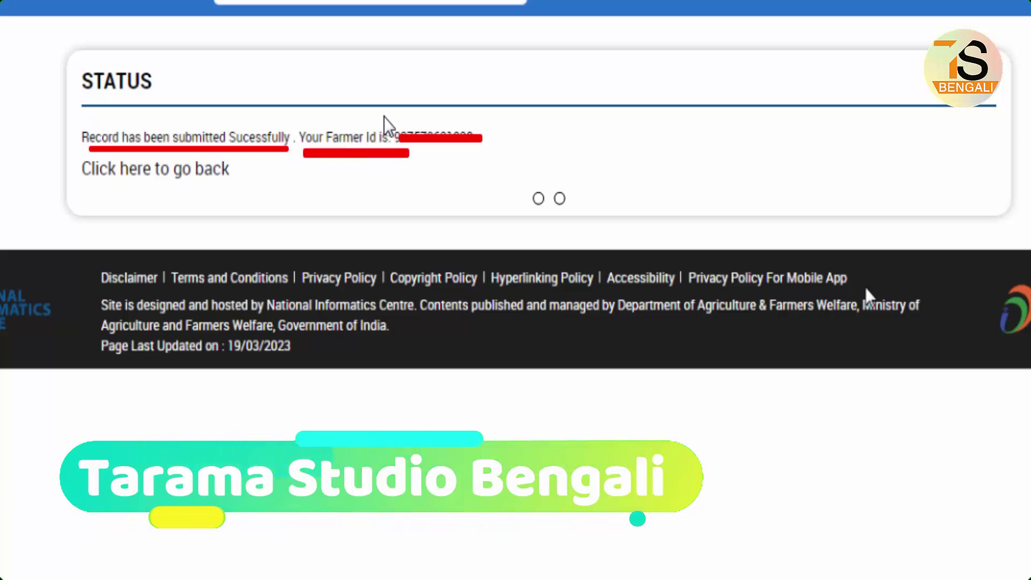
{"action": "mouse_move", "coordinate": [390, 117]}
{"action": "left_mouse_down"}
{"action": "mouse_move", "coordinate": [456, 159]}
{"action": "mouse_move", "coordinate": [494, 159]}
{"action": "left_mouse_up"}
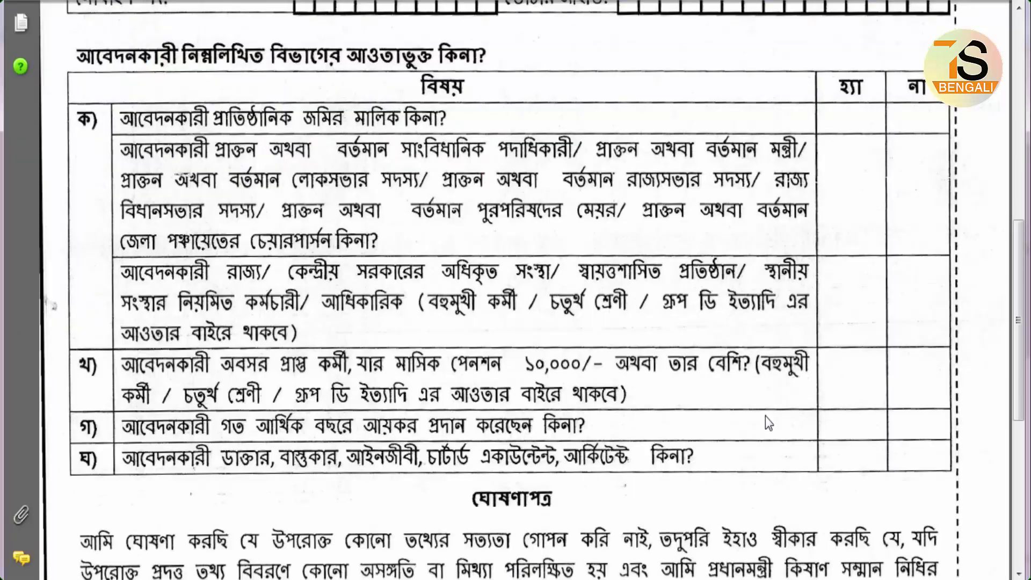
{"action": "scroll", "coordinate": [766, 417], "scroll_direction": "up", "scroll_amount": 7}
{"action": "scroll", "coordinate": [765, 417], "scroll_direction": "up", "scroll_amount": 4}
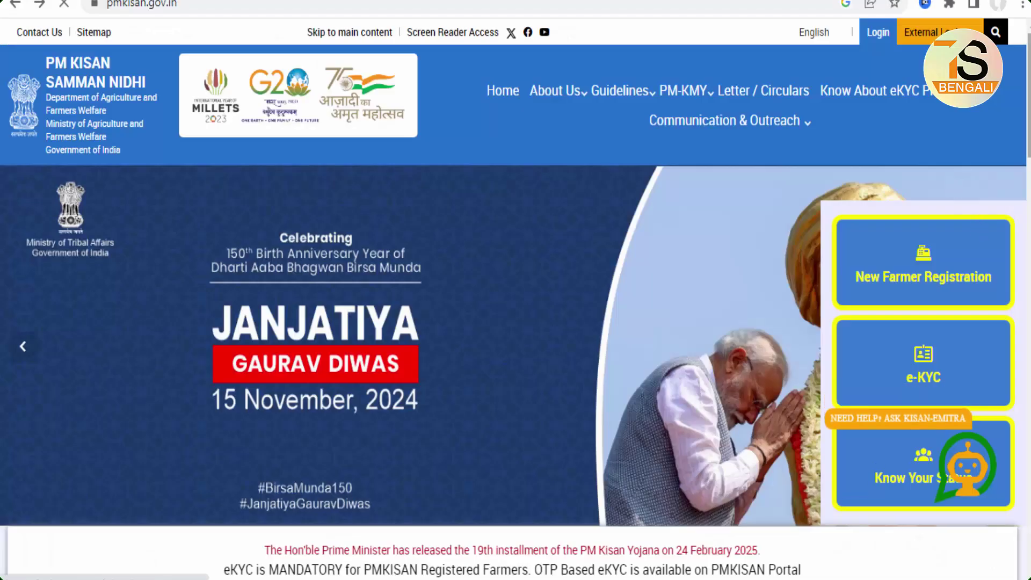
Step: Open the Status of Self Registered Farmer/CSC Farmers page from the Farmers Corner of the PM Kisan home page
{"action": "scroll", "coordinate": [516, 300], "scroll_direction": "down", "scroll_amount": 15}
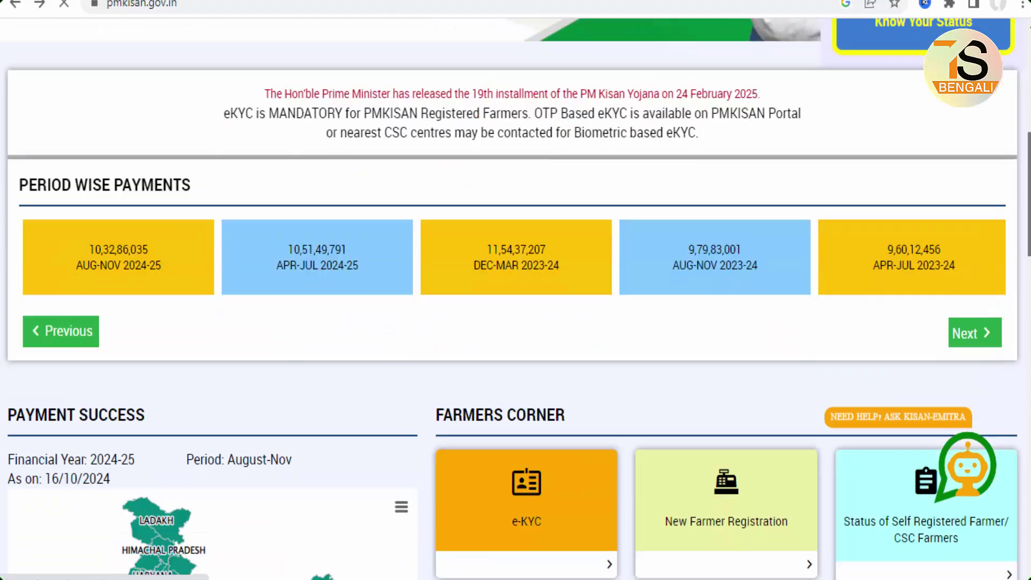
{"action": "scroll", "coordinate": [516, 301], "scroll_direction": "up", "scroll_amount": 2}
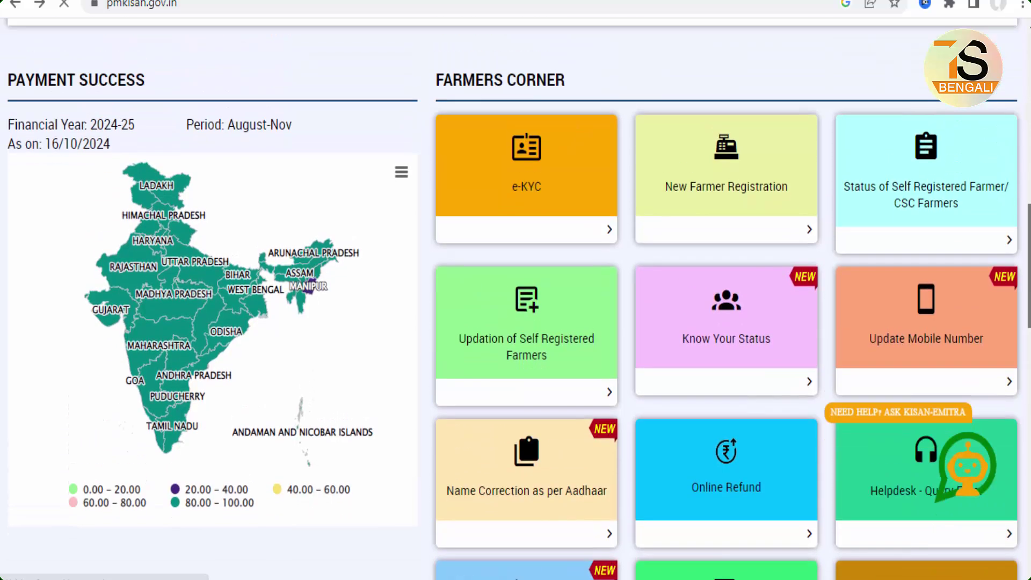
{"action": "scroll", "coordinate": [515, 301], "scroll_direction": "down", "scroll_amount": 1}
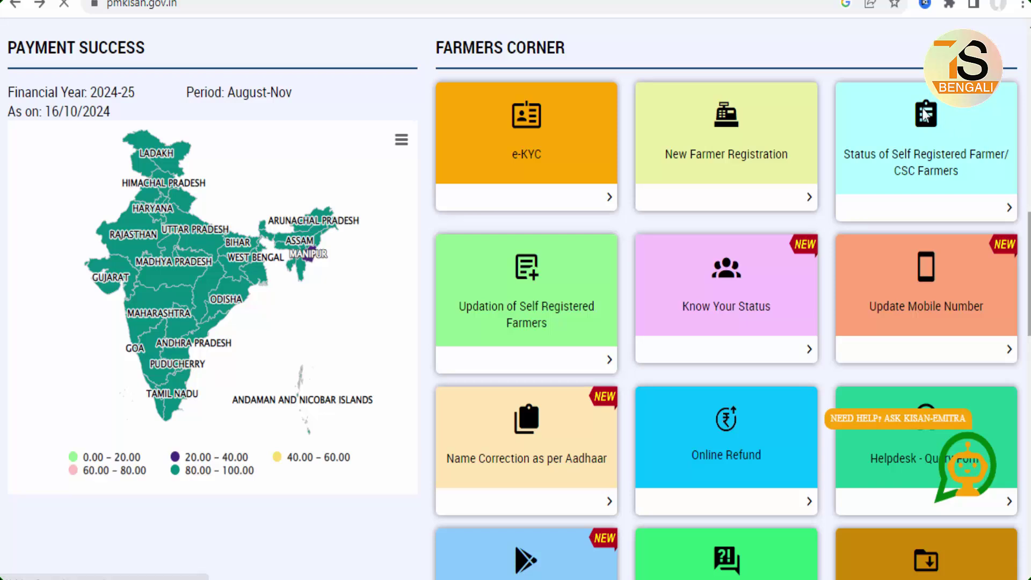
{"action": "left_click_drag", "start_coordinate": [831, 81], "coordinate": [896, 194]}
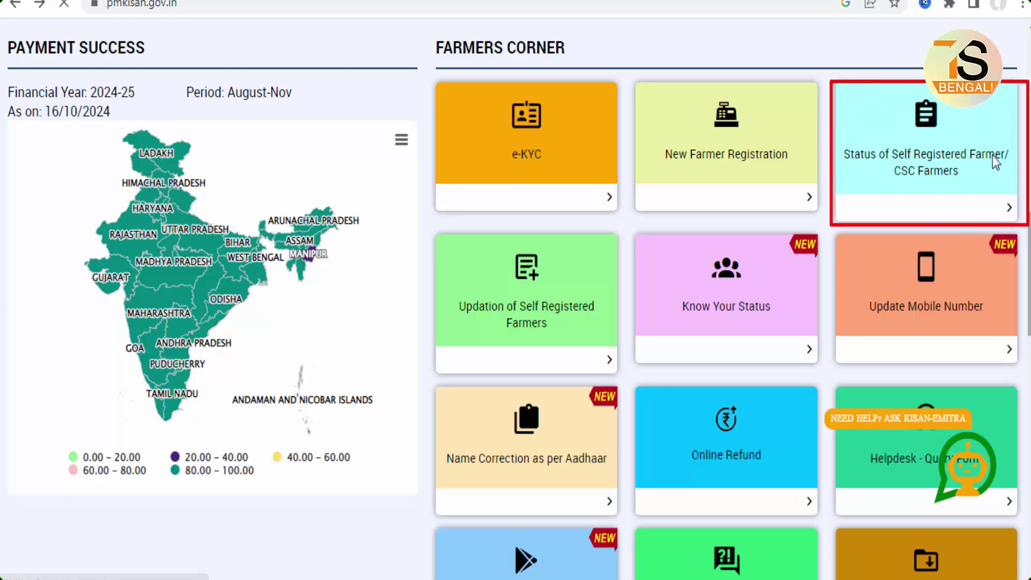
{"action": "left_click", "coordinate": [930, 172]}
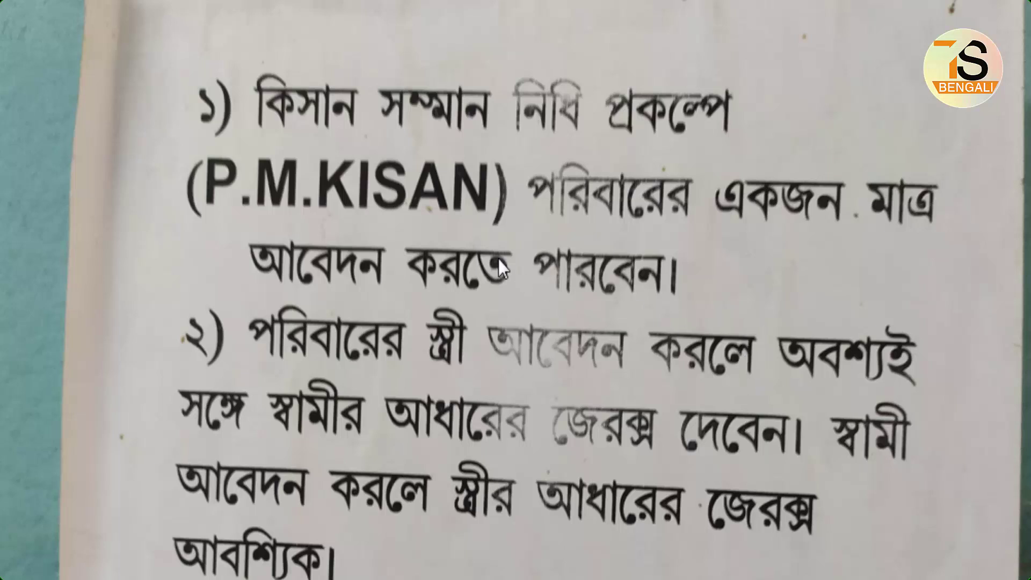
{"action": "left_click_drag", "start_coordinate": [186, 76], "coordinate": [237, 140]}
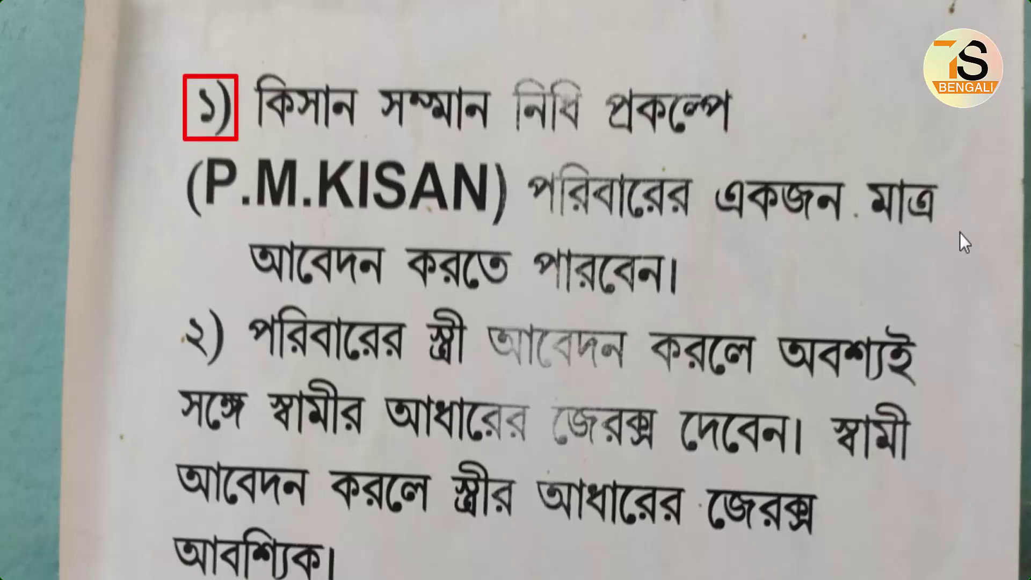